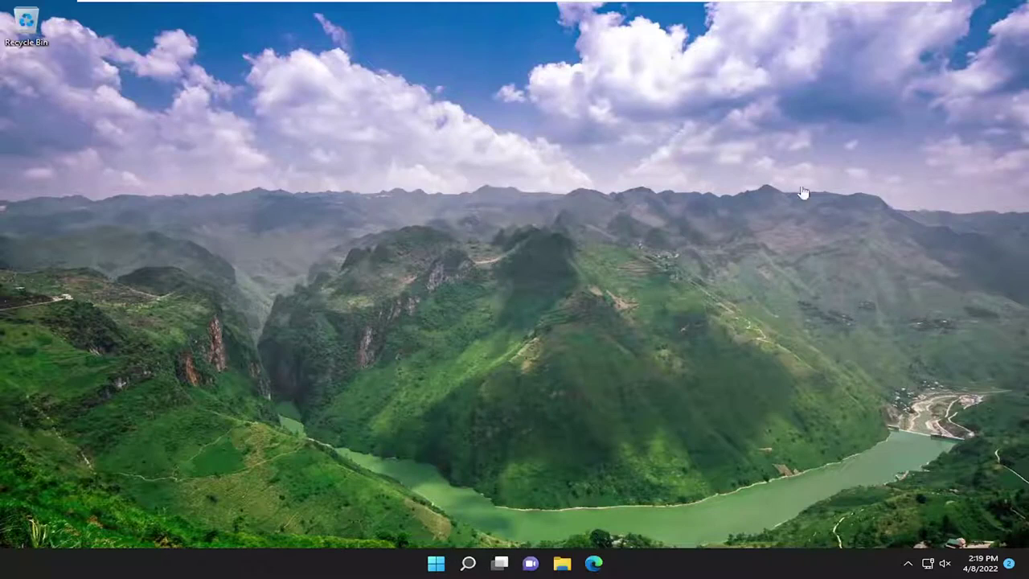
Search Windows for "update" and open the Check for updates system settings.
click(467, 557)
text(updae)
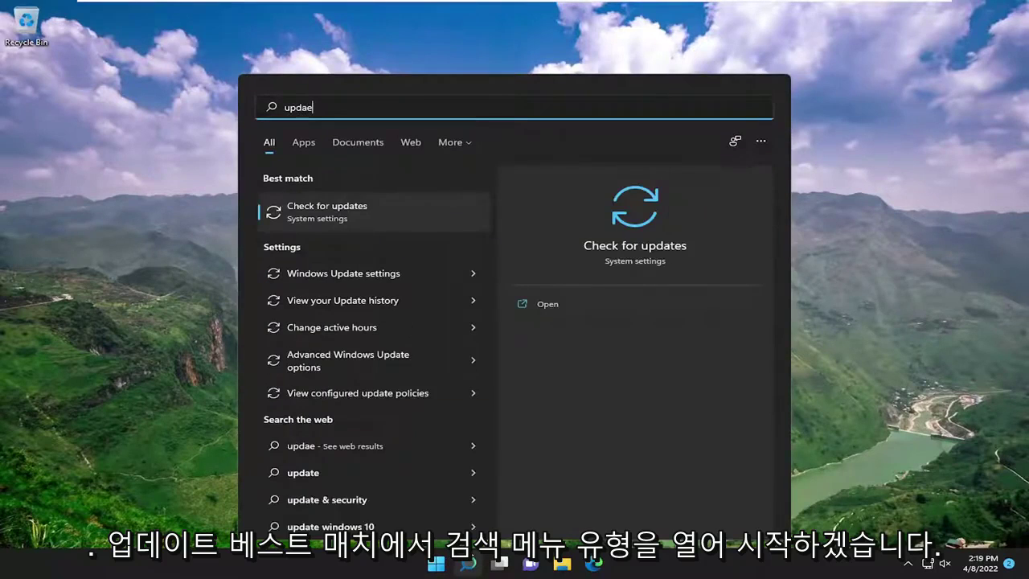
key(BackSpace)
text(te)
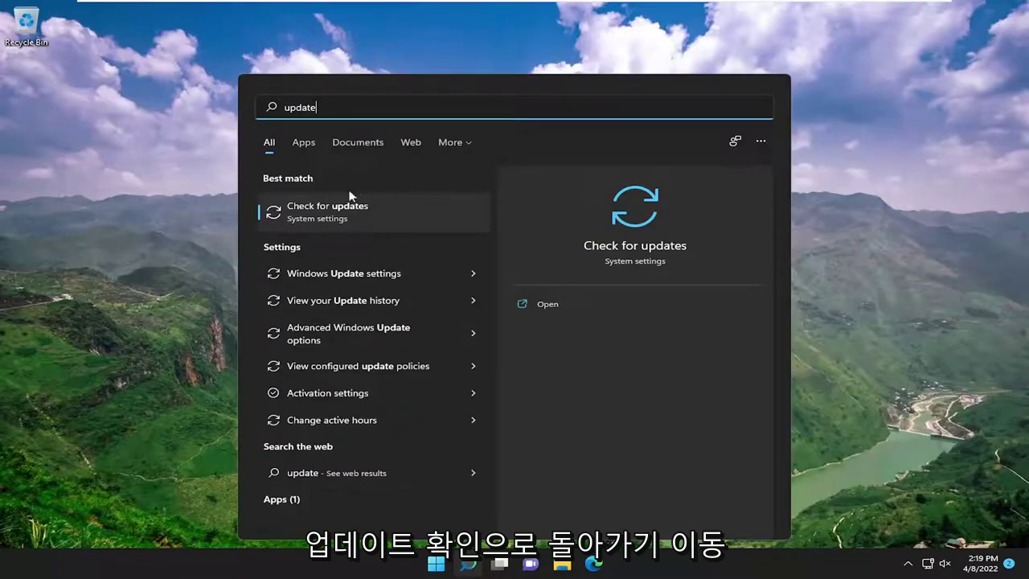
click(340, 205)
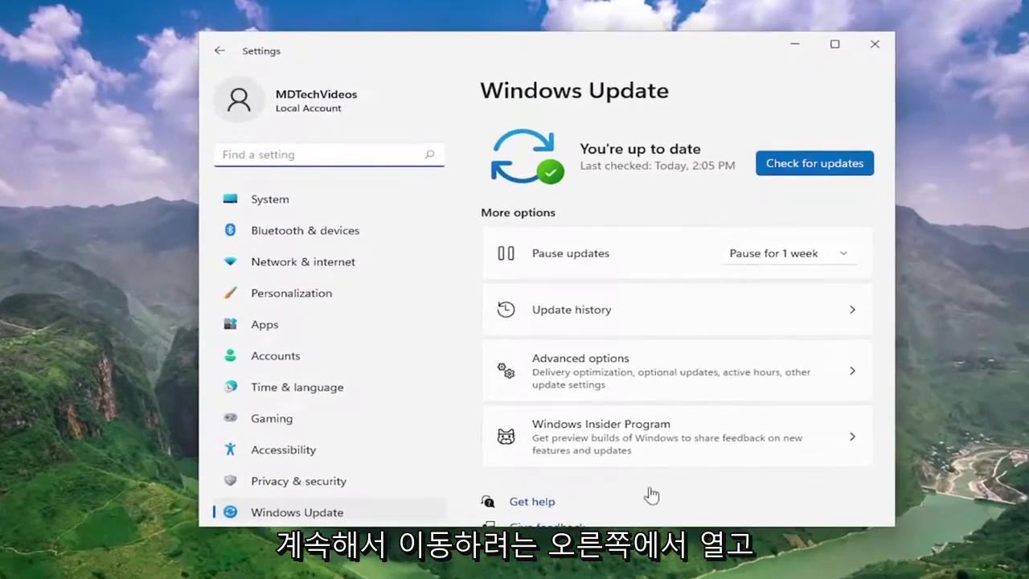
In the advanced update options, open Delivery Optimization and turn off Allow downloads from other PCs.
click(596, 370)
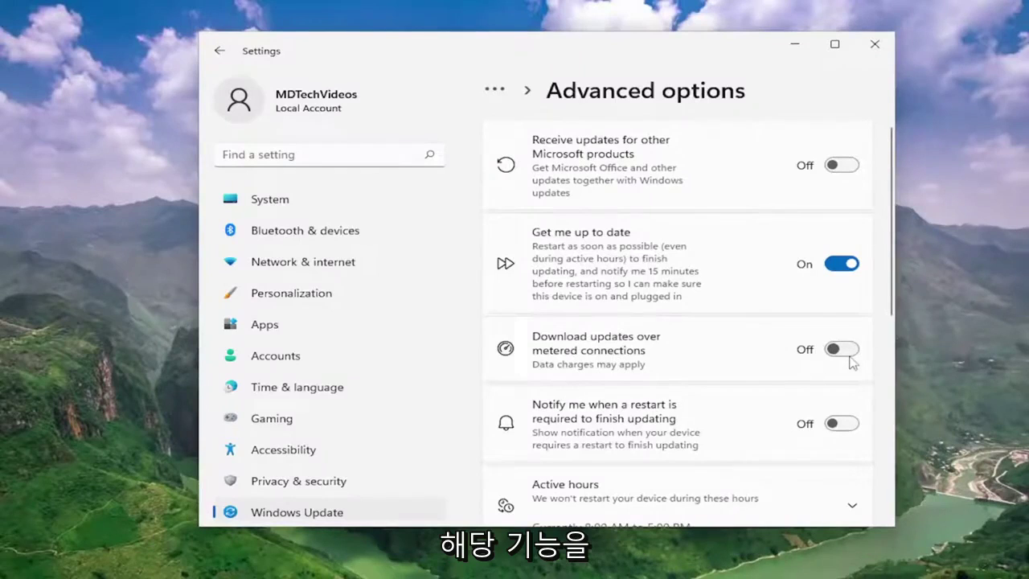
scroll(813, 361, down, 5)
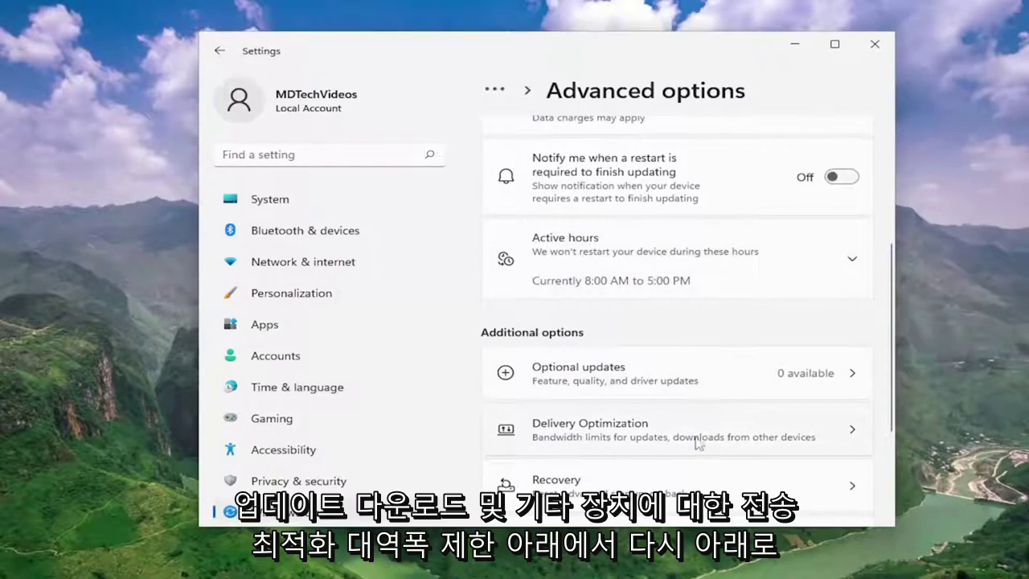
click(728, 436)
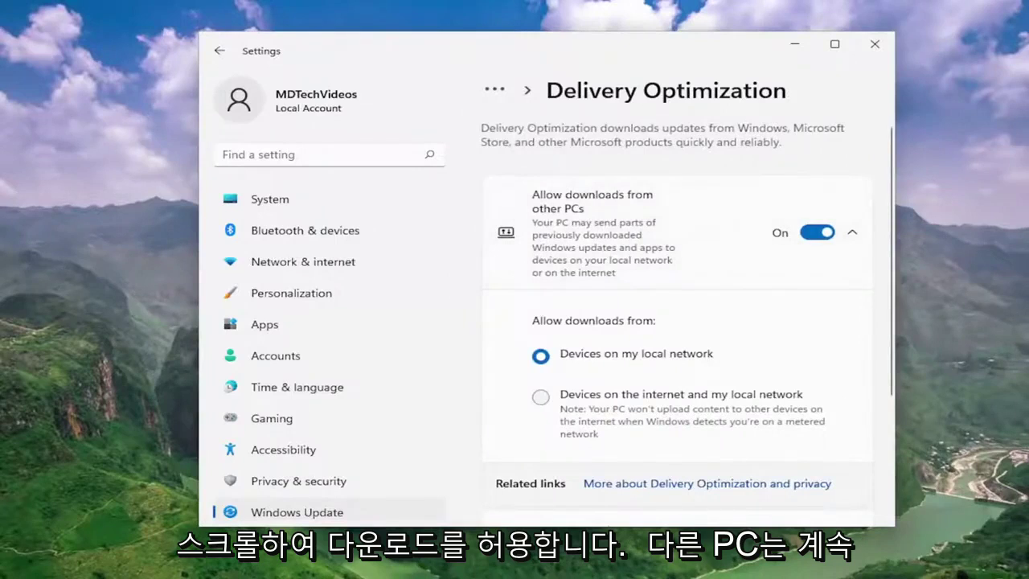
click(825, 238)
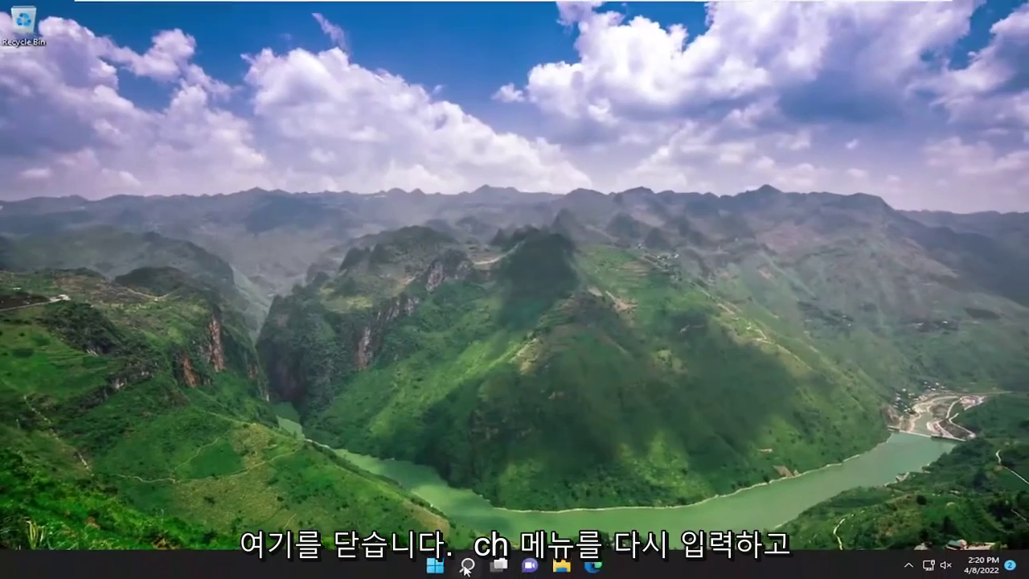
Switch to the Microsoft Store app by searching Windows for "store".
click(467, 566)
text(store)
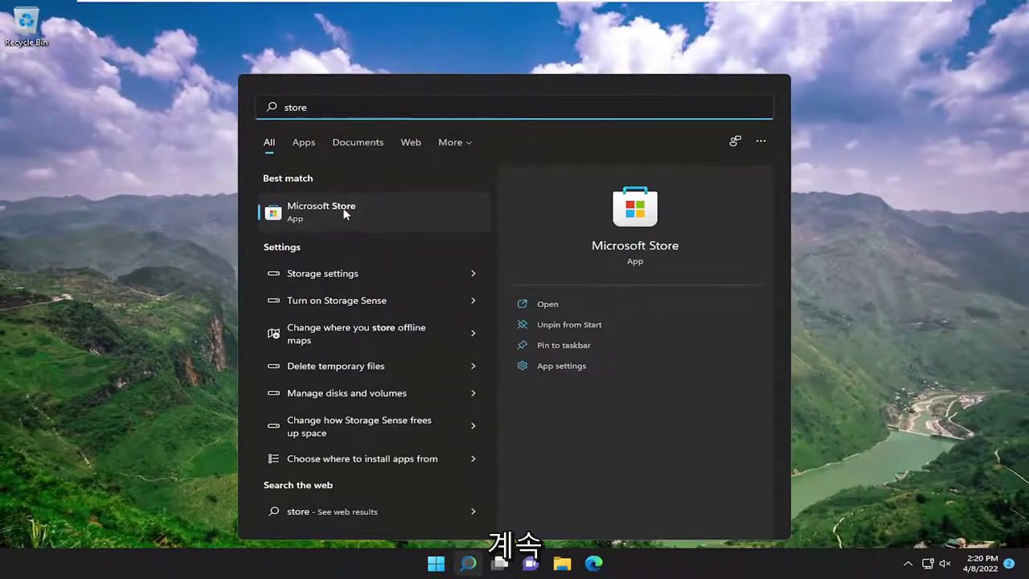
click(338, 211)
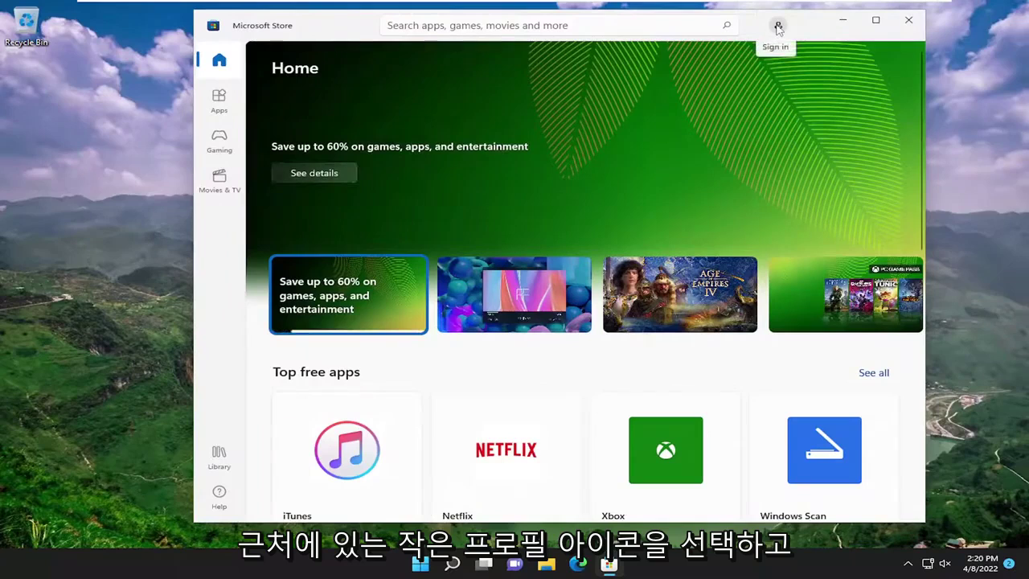
Turn off automatic app updates in the Microsoft Store's app settings and close the Store.
click(779, 26)
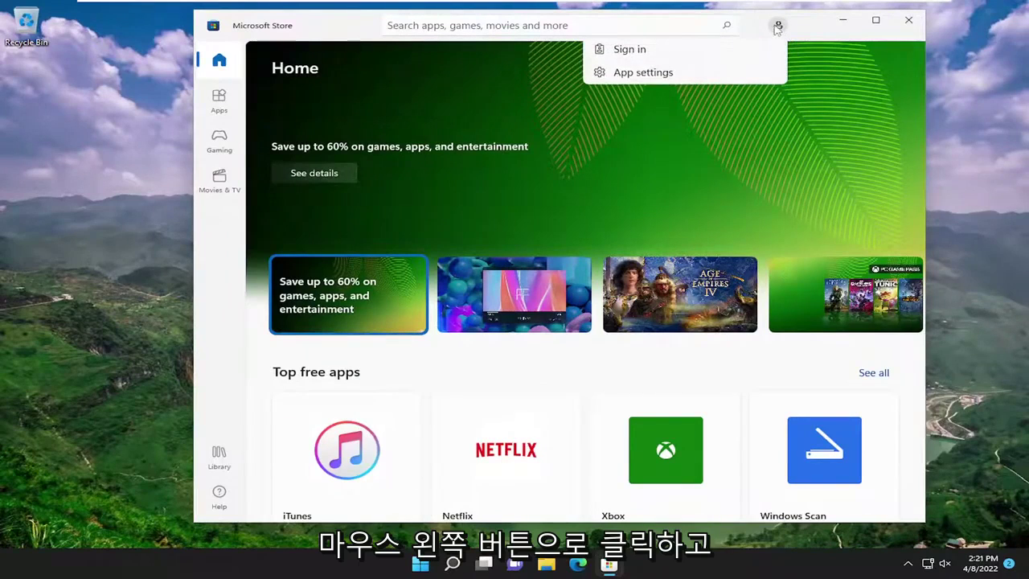
click(642, 73)
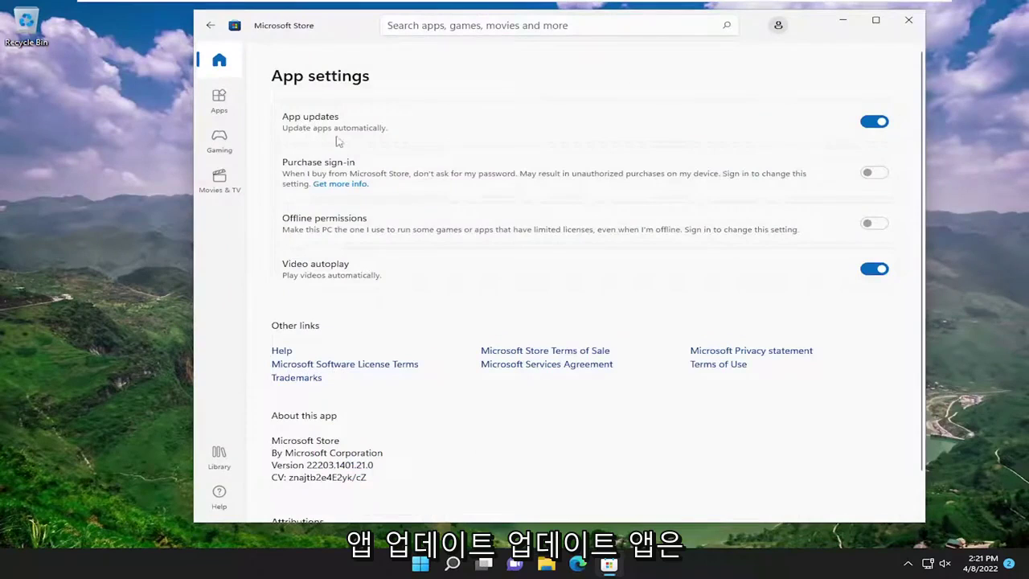
click(885, 125)
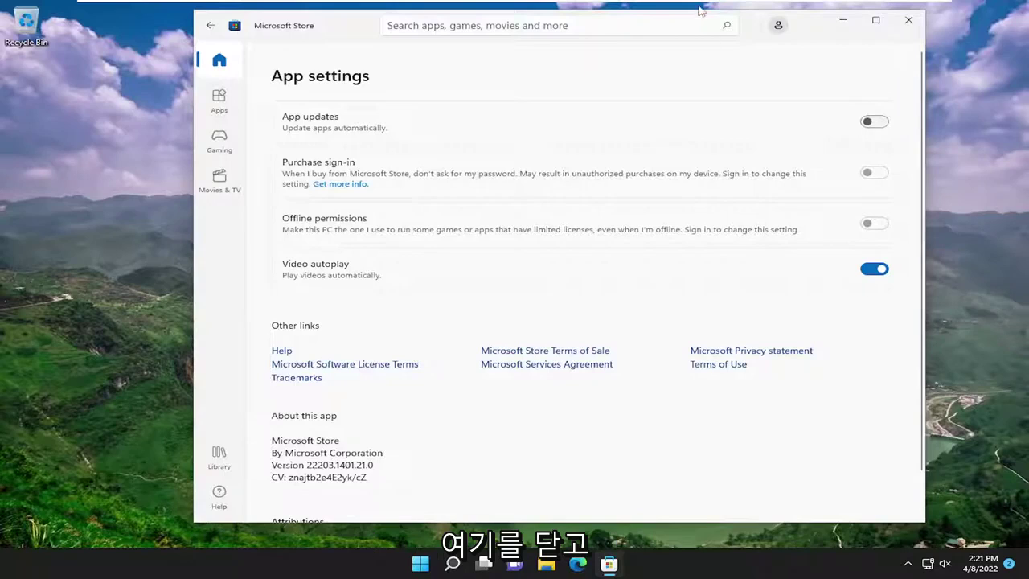
click(908, 21)
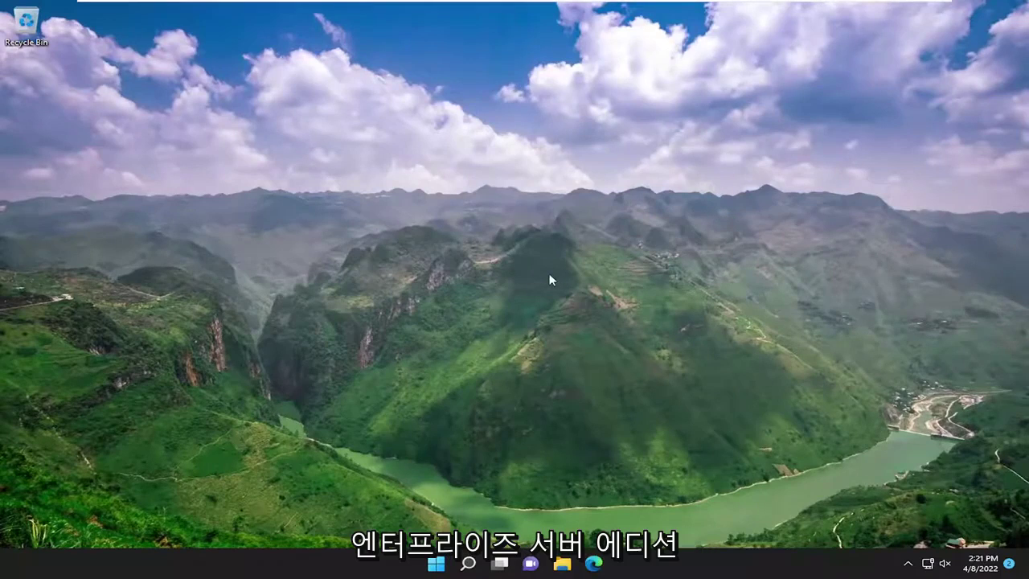
Search Windows for "group policy", open the Local Group Policy Editor, and reposition and enlarge its window.
click(463, 564)
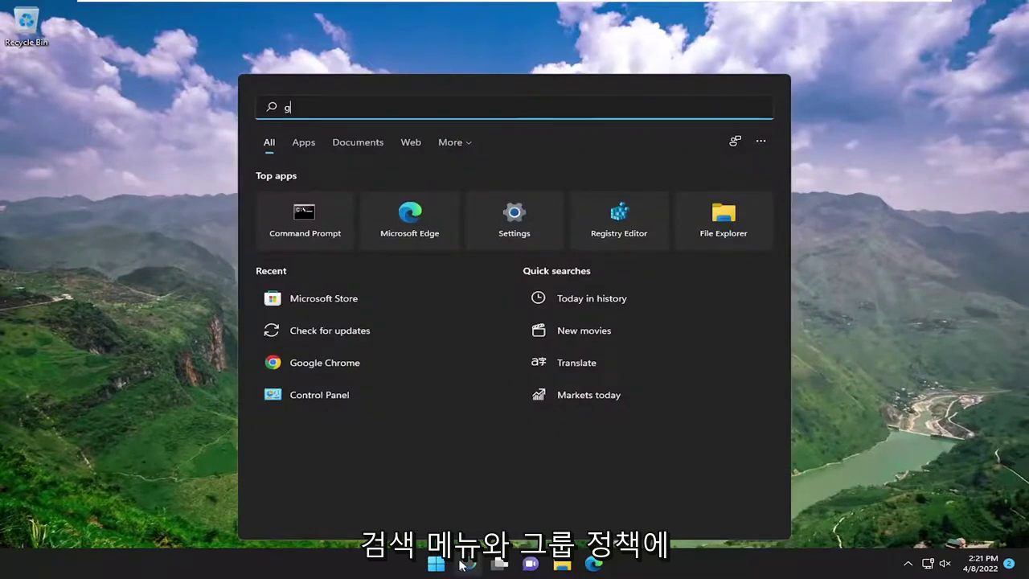
text(group policy)
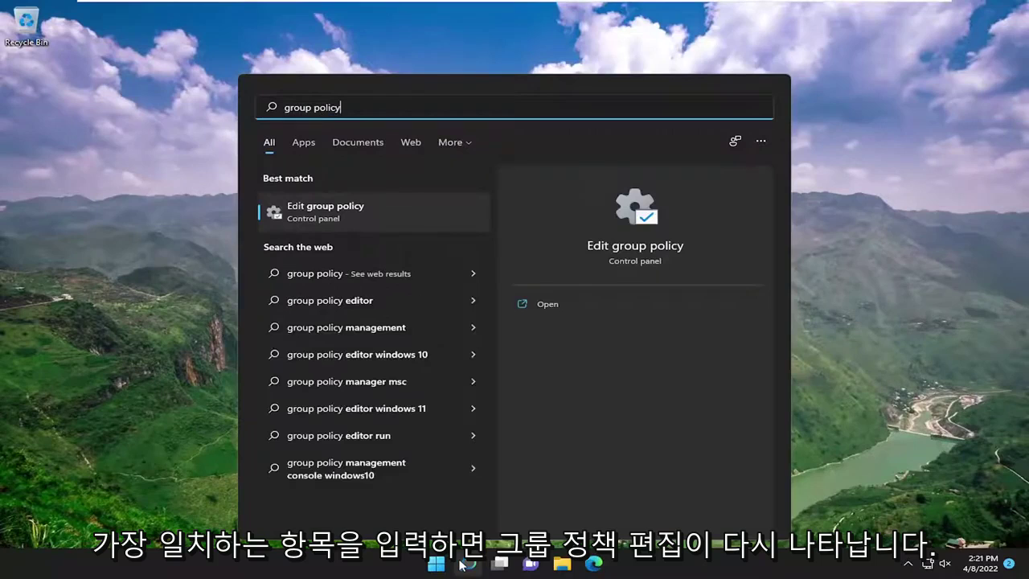
click(374, 211)
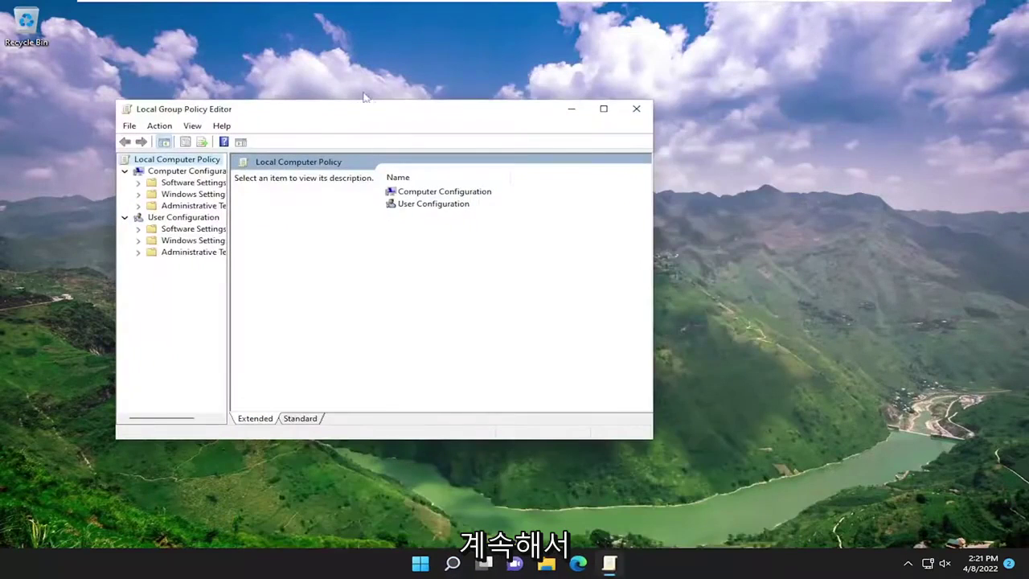
drag(367, 99, 469, 90)
drag(748, 407, 849, 454)
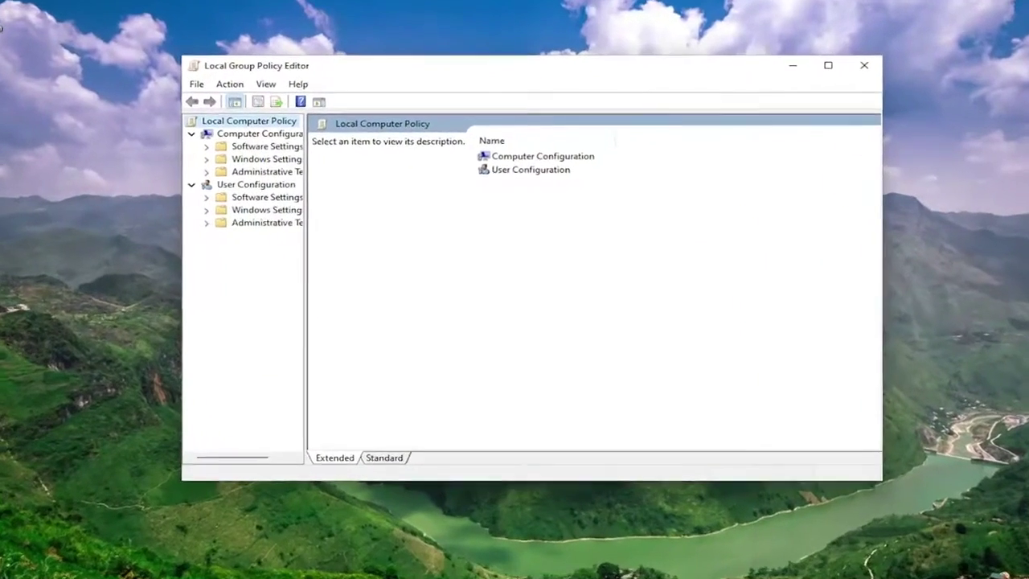
Under Computer Configuration, open Administrative Templates > Windows Components > Delivery Optimization, widening the folder tree.
key(Down)
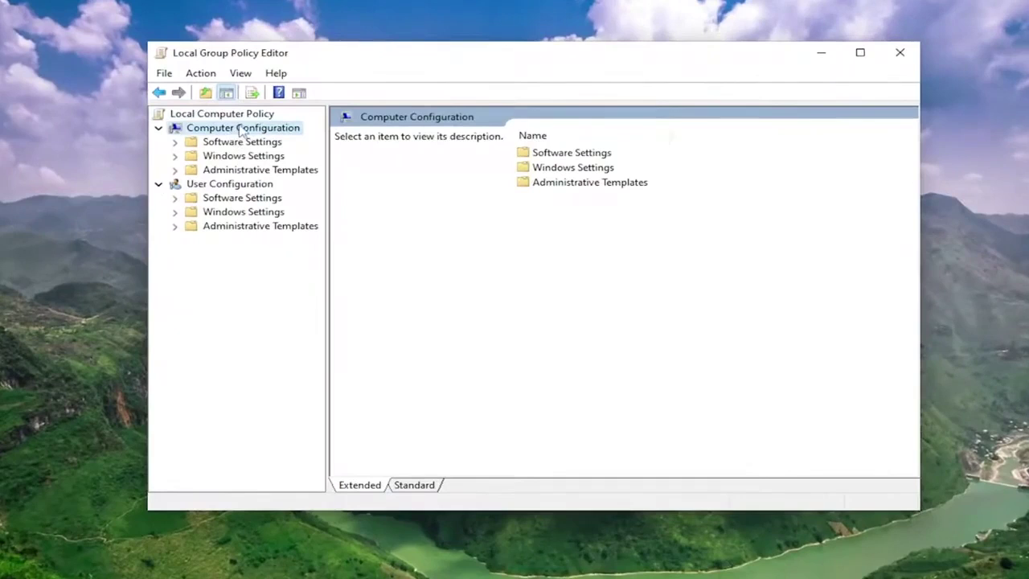
click(252, 172)
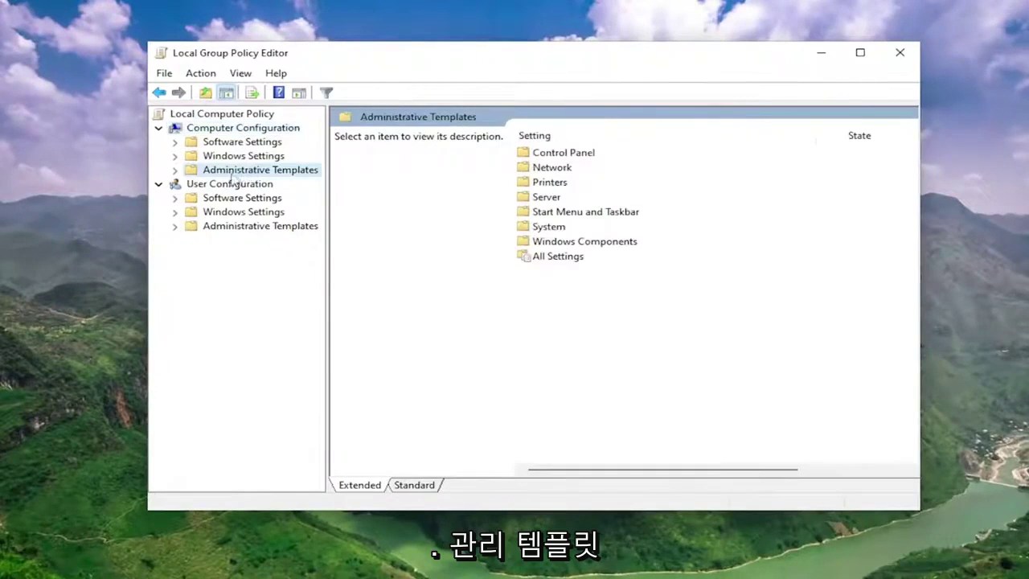
double_click(238, 172)
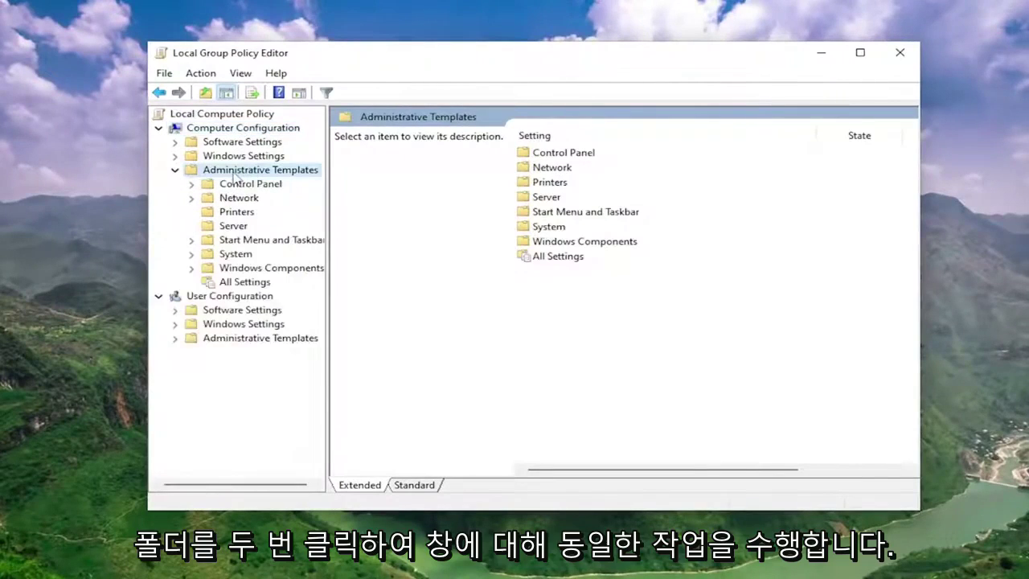
double_click(259, 268)
drag(327, 263, 378, 264)
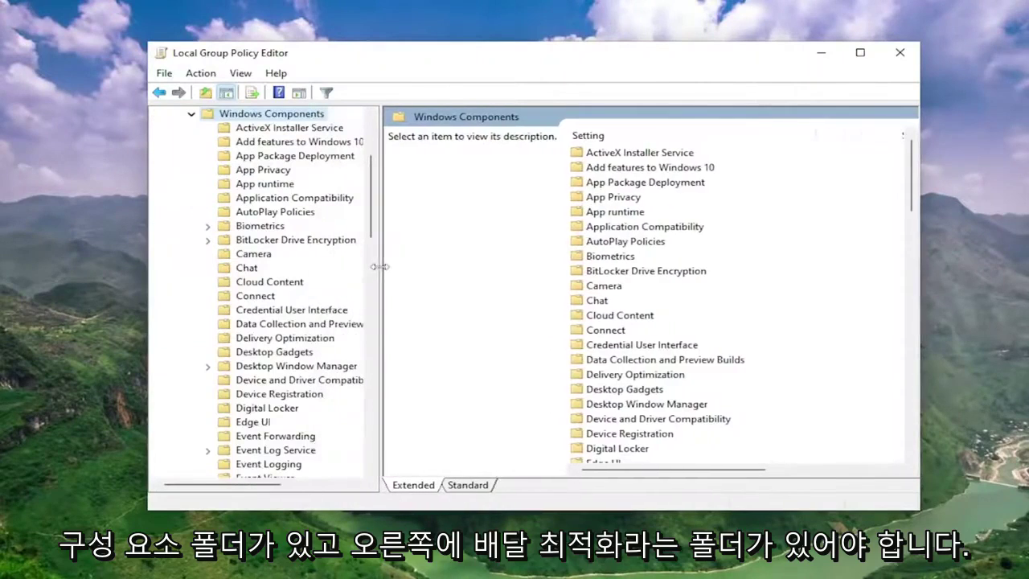
click(270, 341)
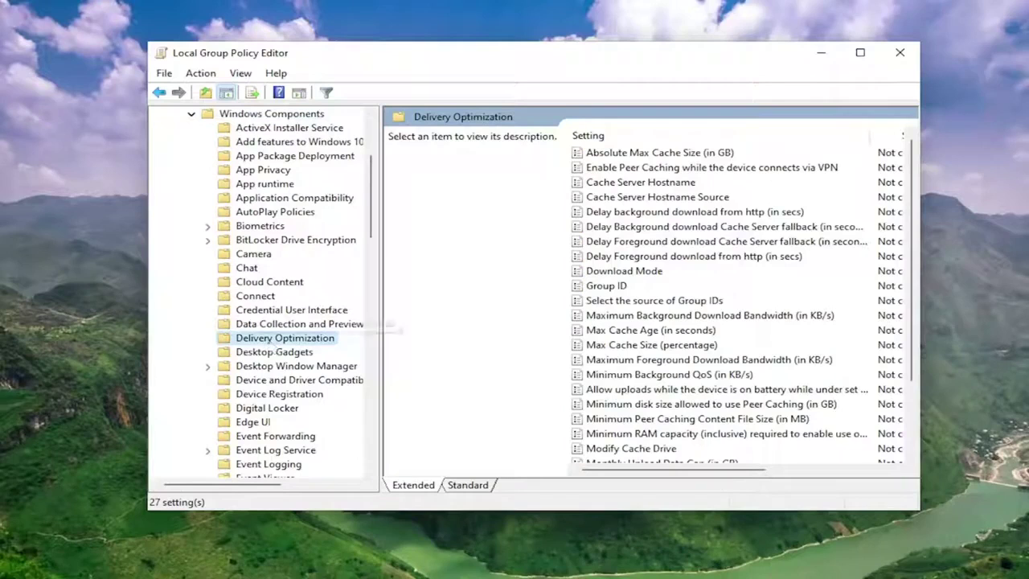
Enable the Download Mode policy with its mode set to Simple (99), and apply the change.
click(620, 274)
double_click(620, 275)
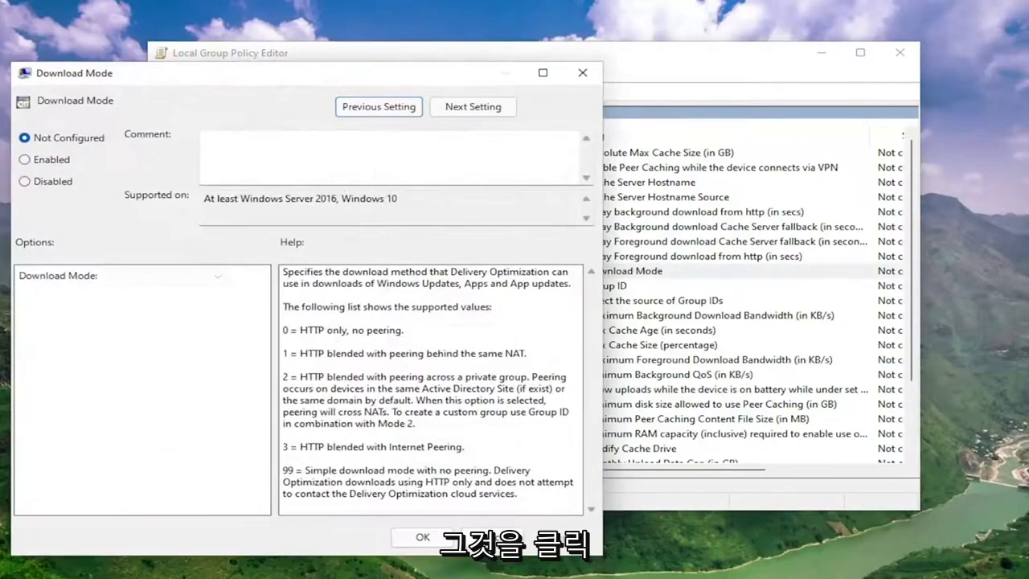
drag(347, 80, 552, 64)
click(265, 144)
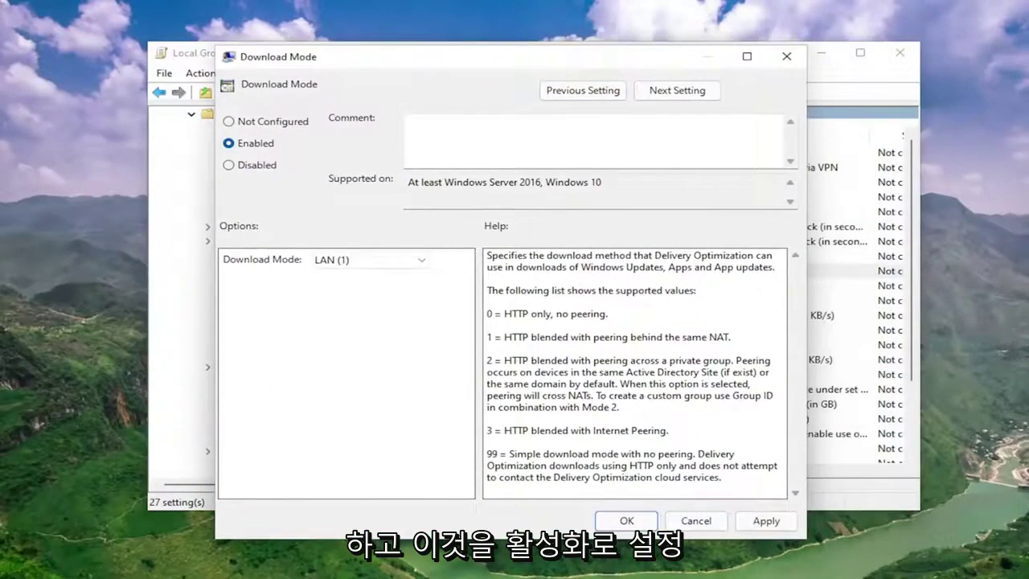
click(382, 258)
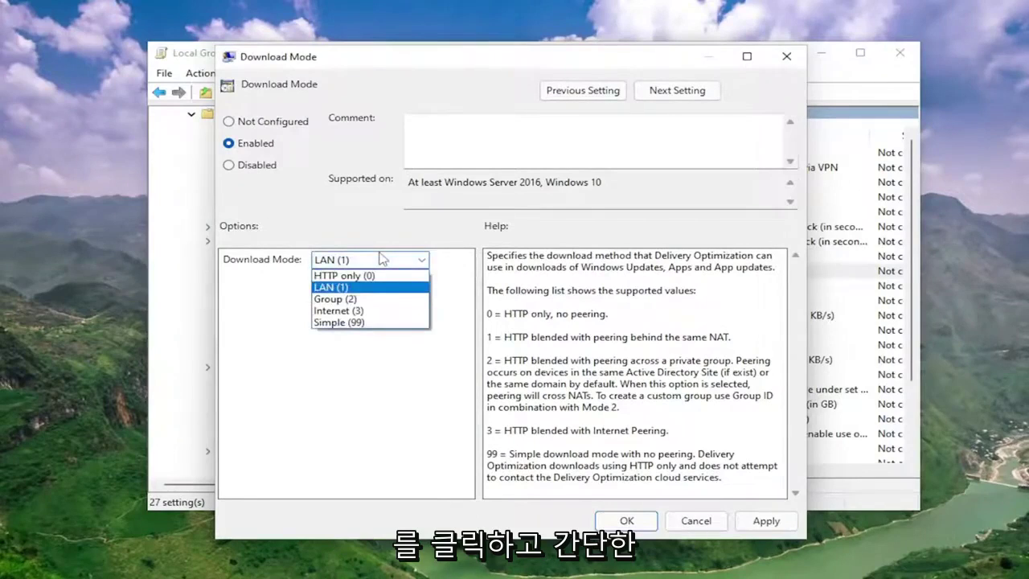
click(354, 323)
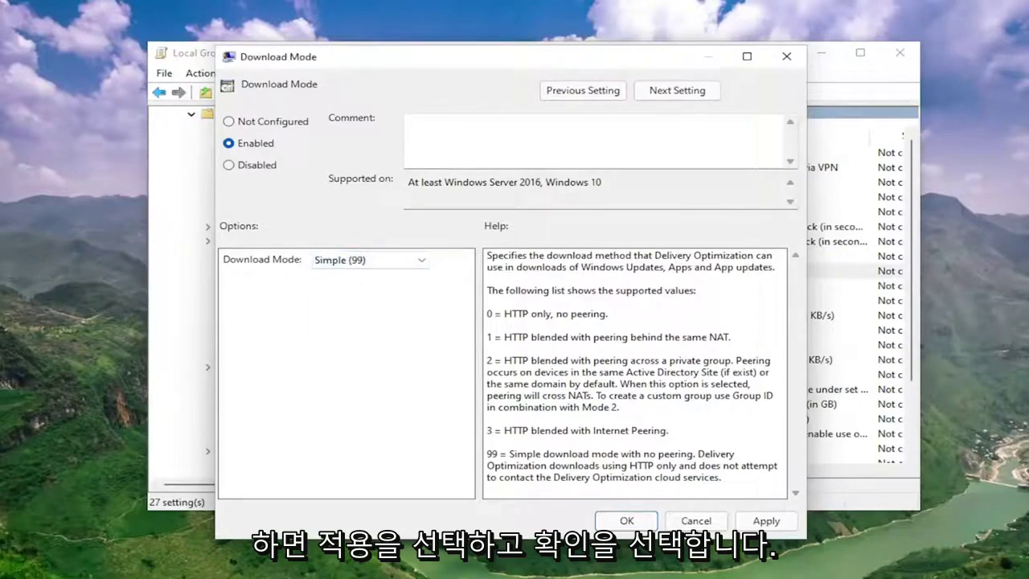
click(767, 521)
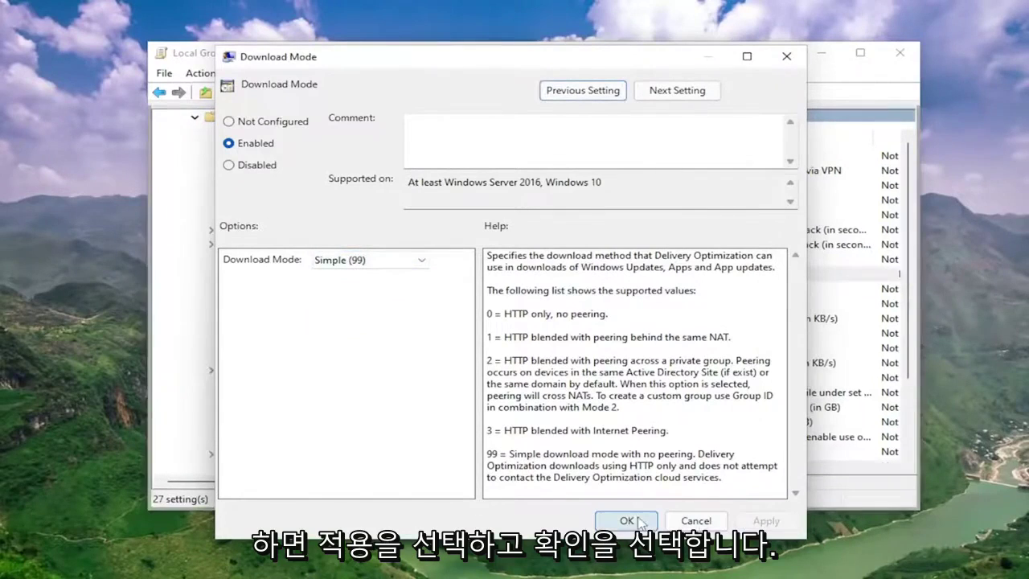
click(624, 521)
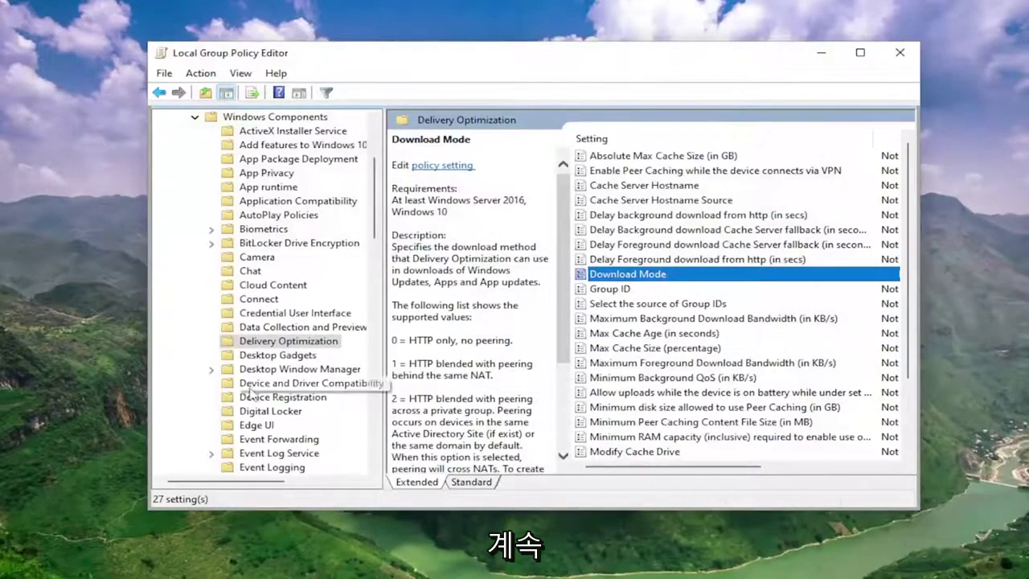
Under the computer's Administrative Templates, expand Network and open the Background Intelligent Transfer Service (BITS) folder.
scroll(254, 354, up, 2)
click(194, 202)
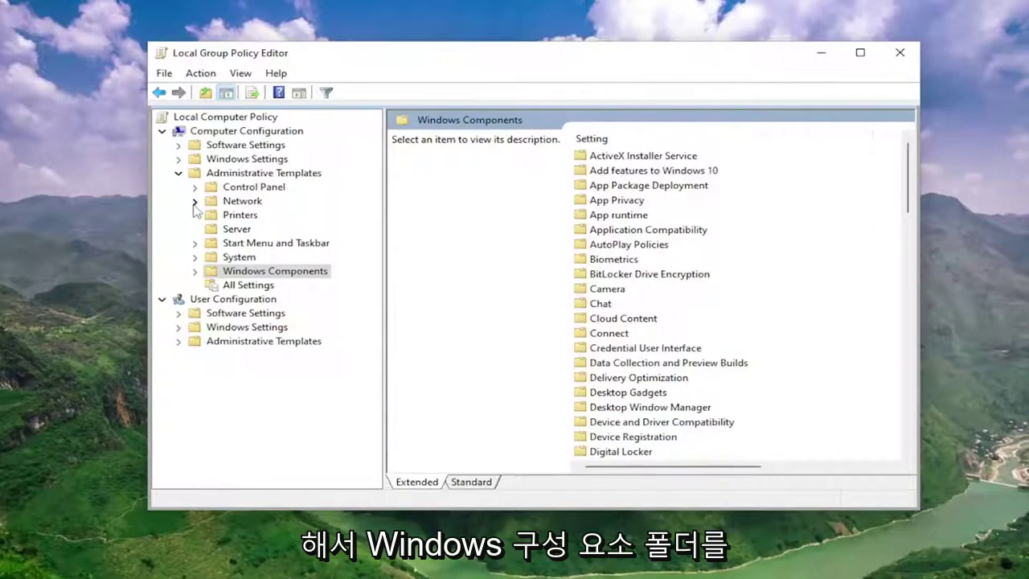
click(234, 202)
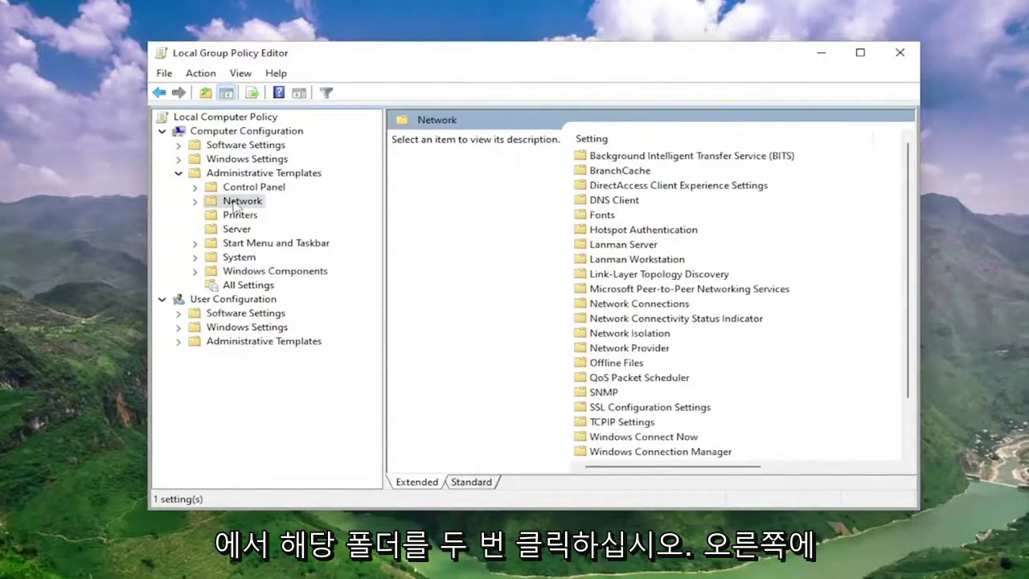
double_click(235, 203)
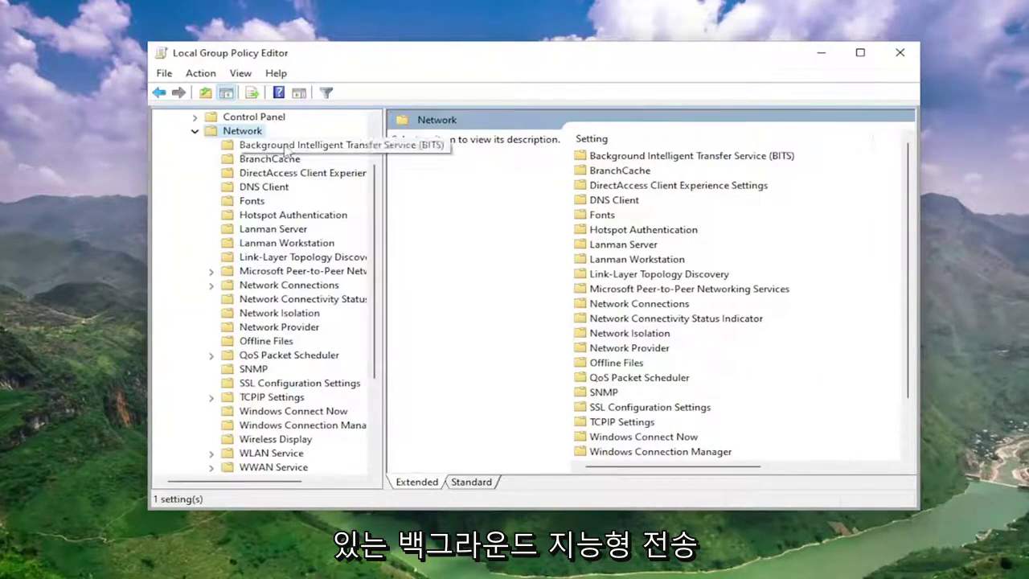
click(285, 150)
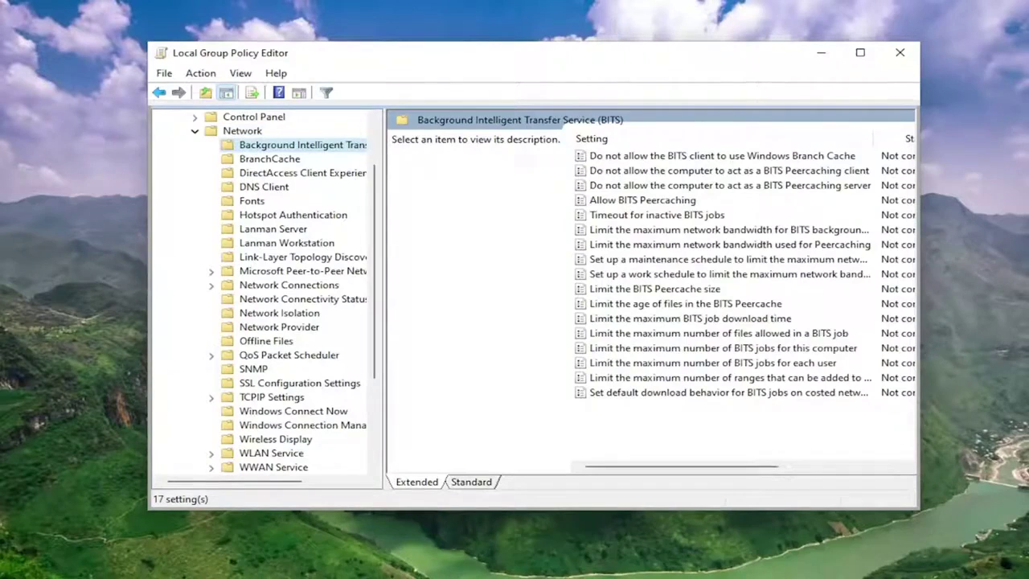
Enable the policy "Limit the maximum network bandwidth for BITS background transfers" with its default limits, and apply the change.
double_click(705, 232)
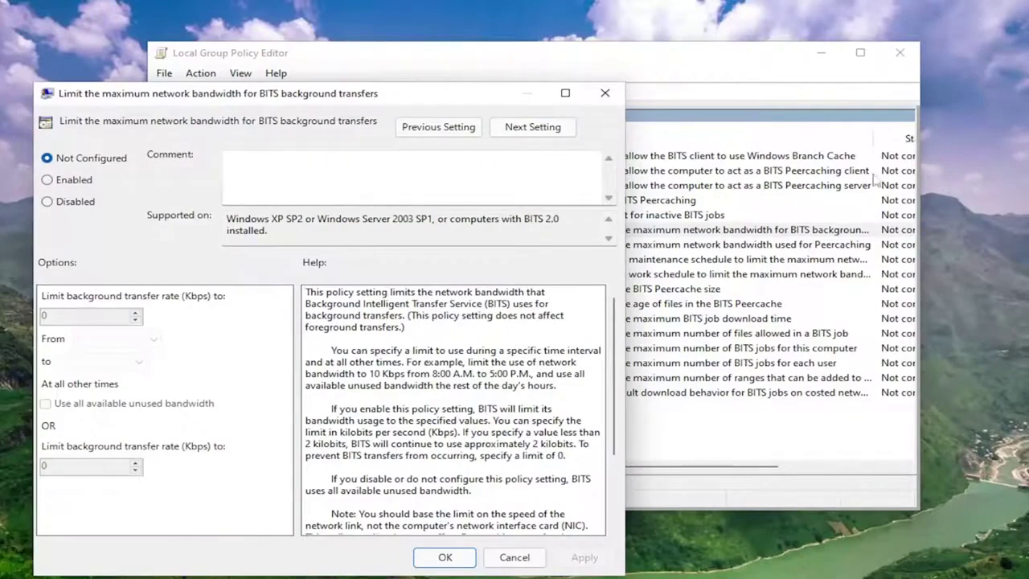
drag(358, 97, 538, 55)
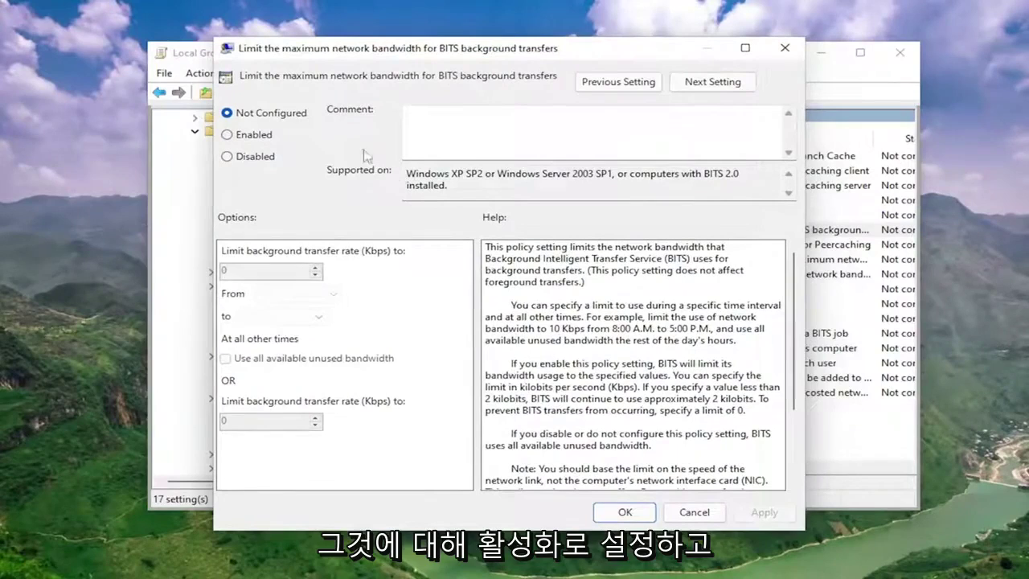
click(227, 134)
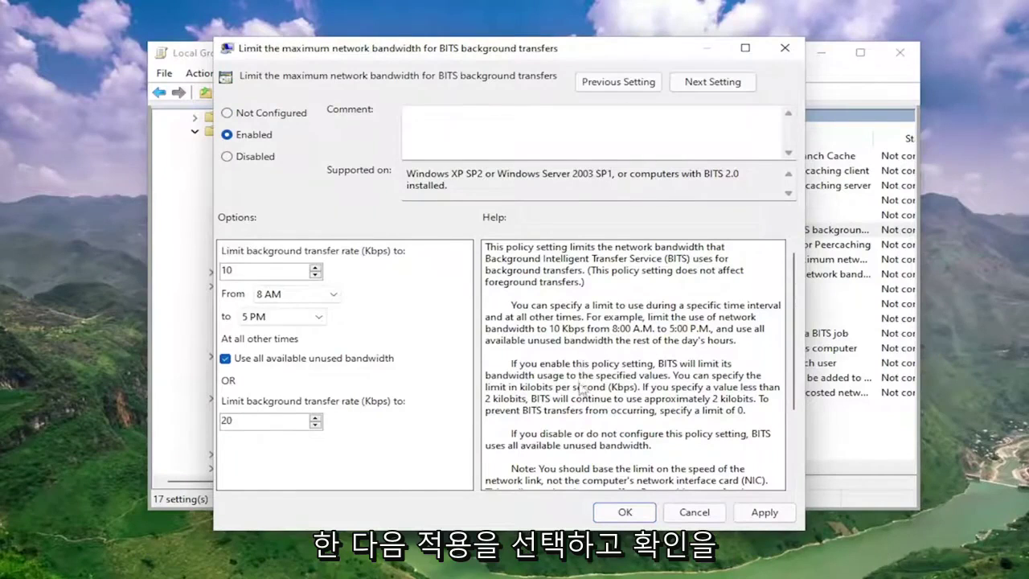
click(764, 512)
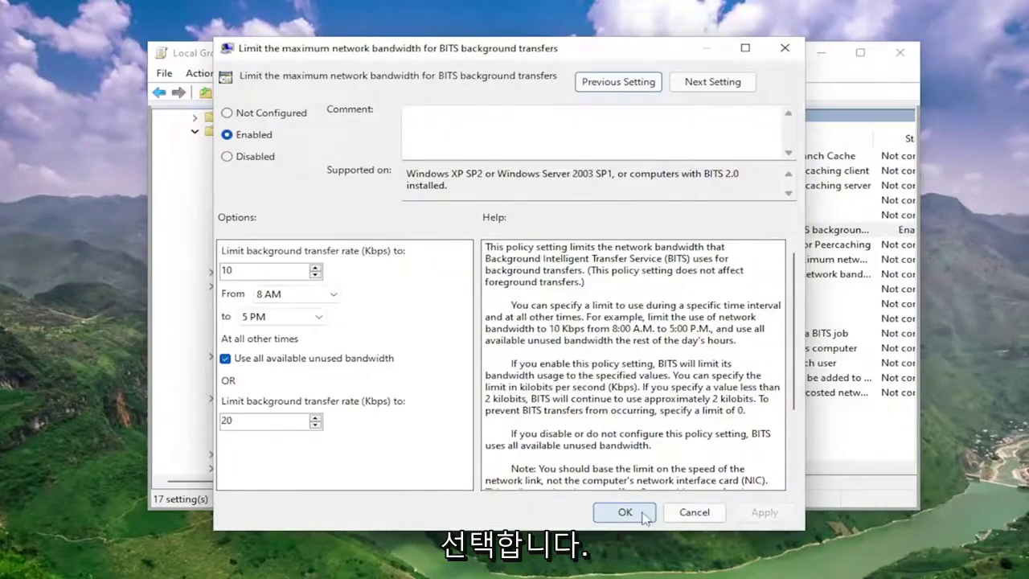
click(625, 512)
Collapse Administrative Templates and Computer Configuration back to Local Computer Policy, and close the Local Group Policy Editor.
scroll(217, 138, up, 5)
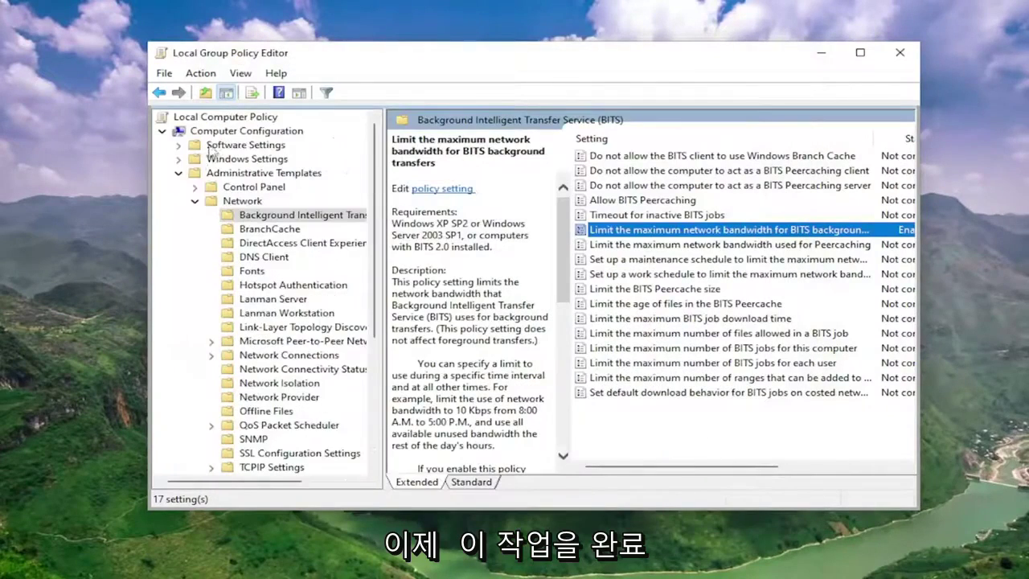
click(178, 173)
click(162, 131)
click(242, 116)
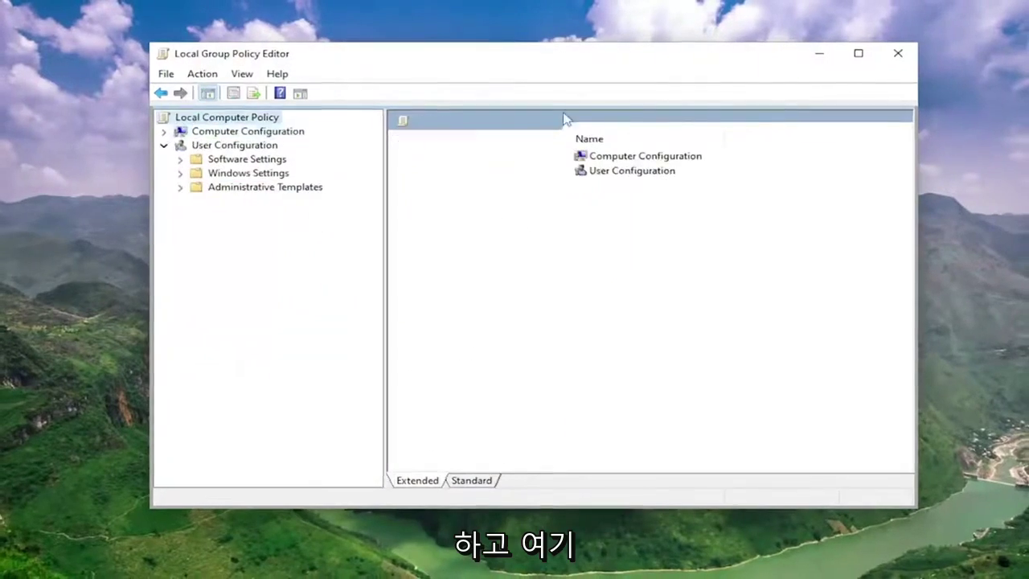
click(900, 53)
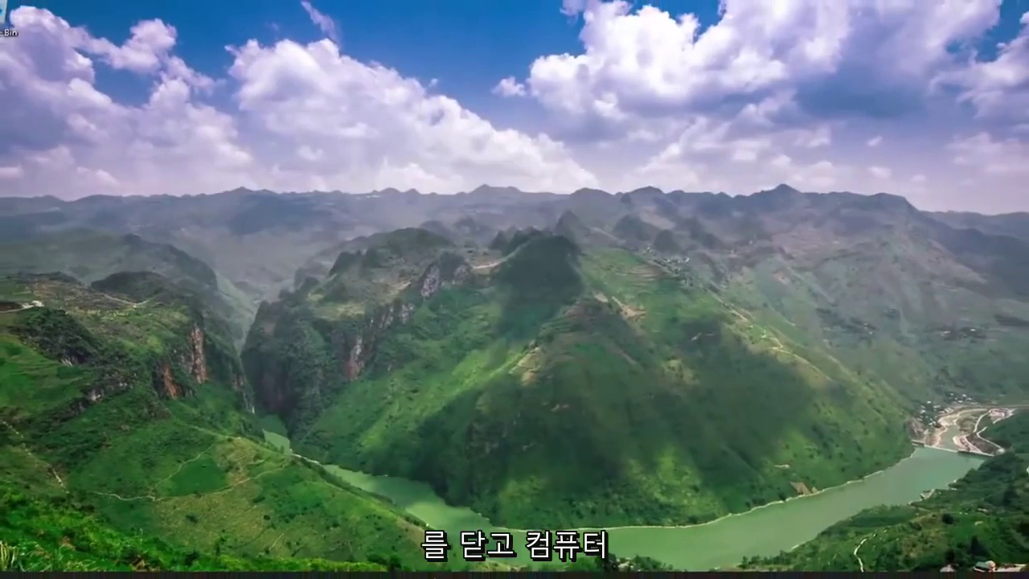
Restart the computer so the group policy changes take effect.
right_click(435, 564)
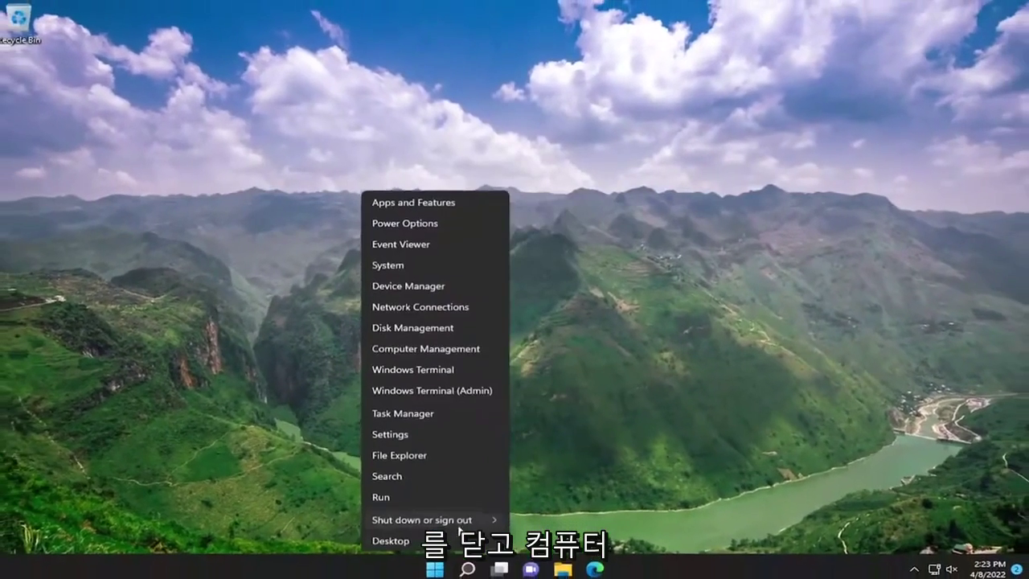
mouse_move(468, 517)
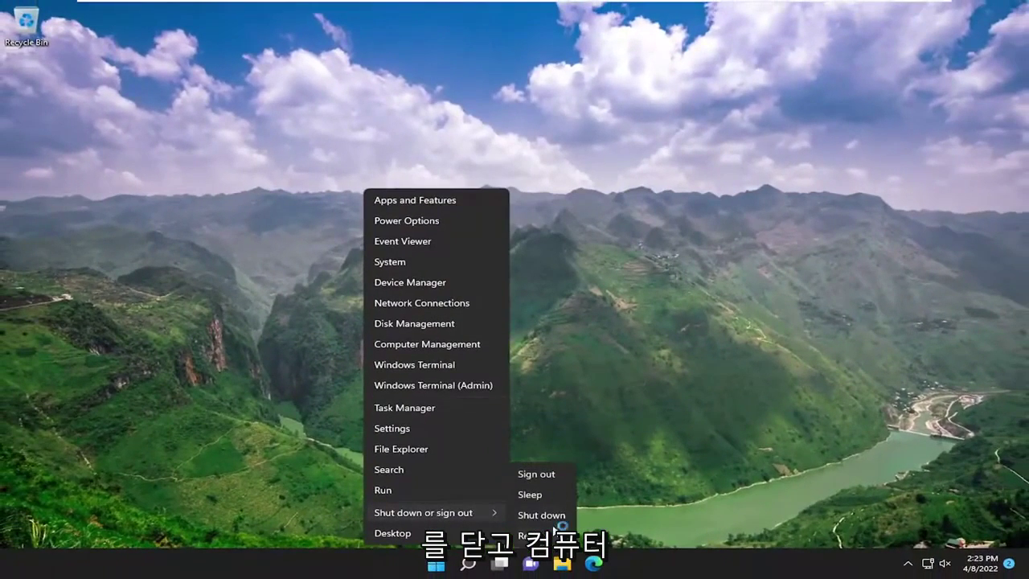
click(555, 534)
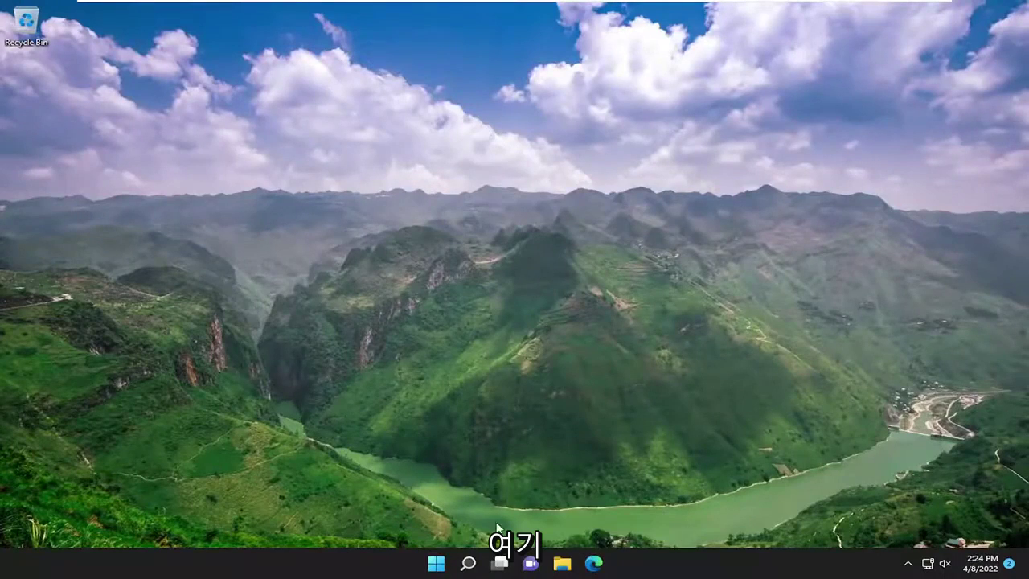
Search Windows for "cmd" and open Command Prompt as administrator, allowing it to make changes to the device.
click(473, 565)
text(cmd)
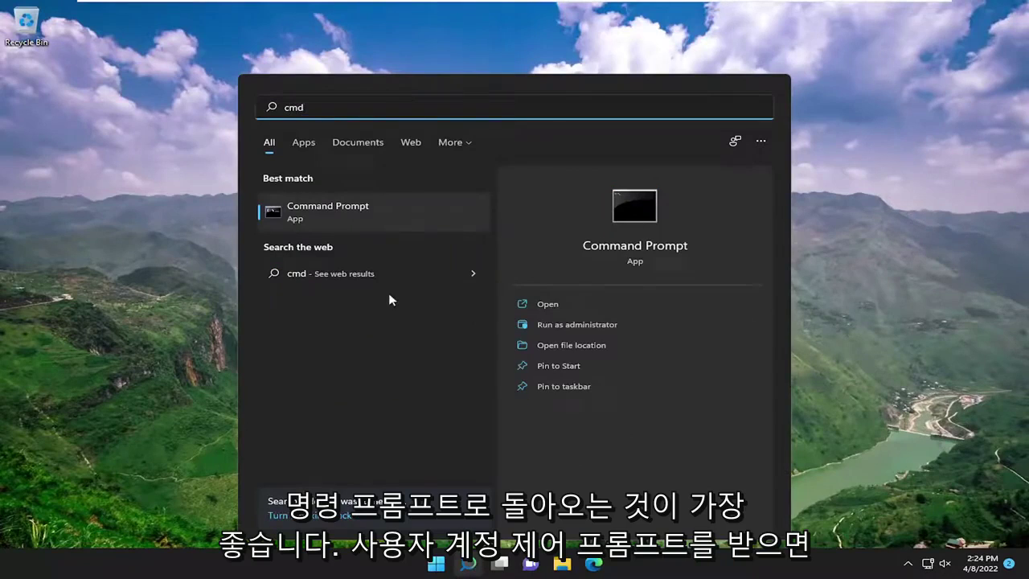
right_click(319, 205)
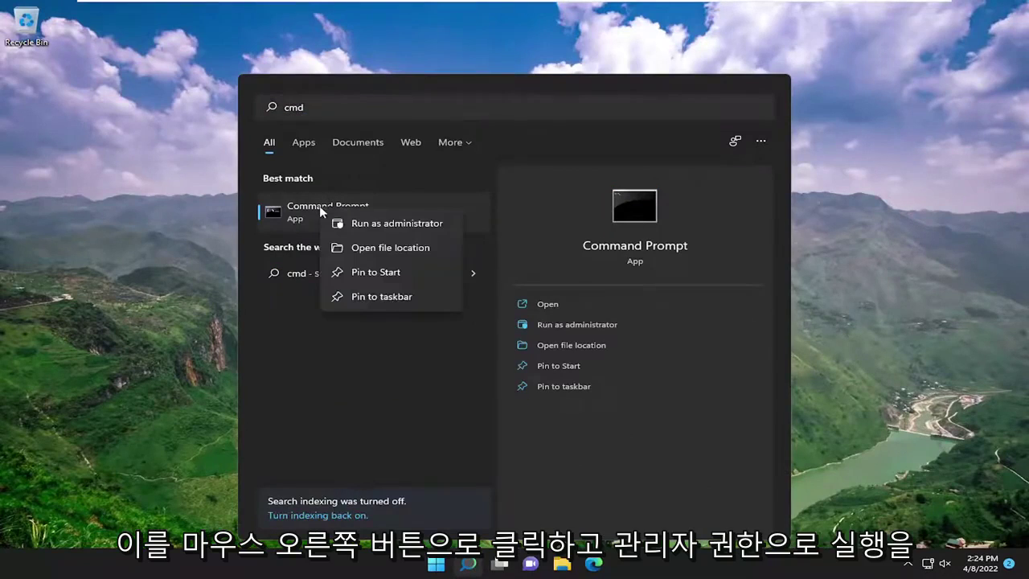
click(390, 224)
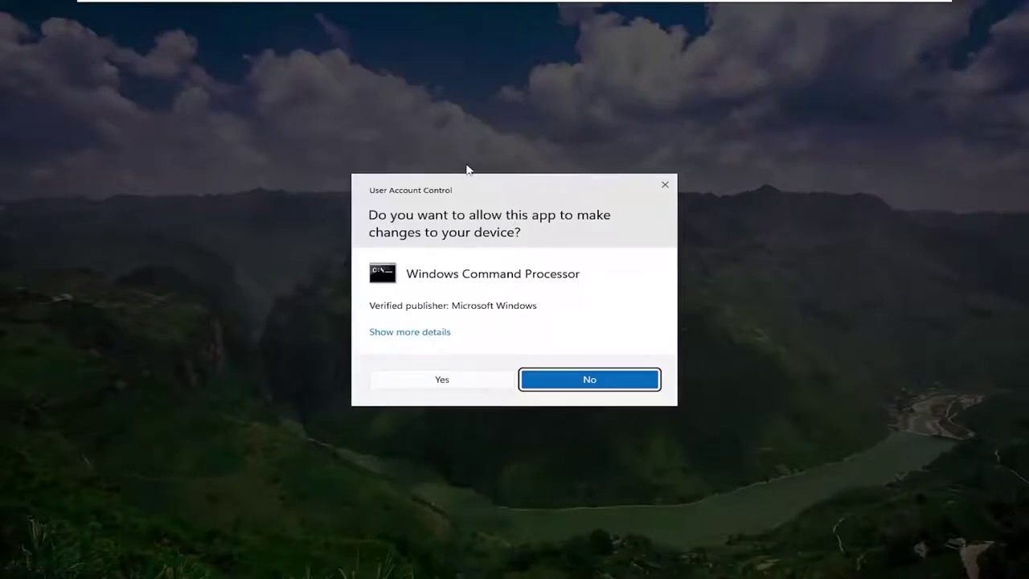
click(432, 384)
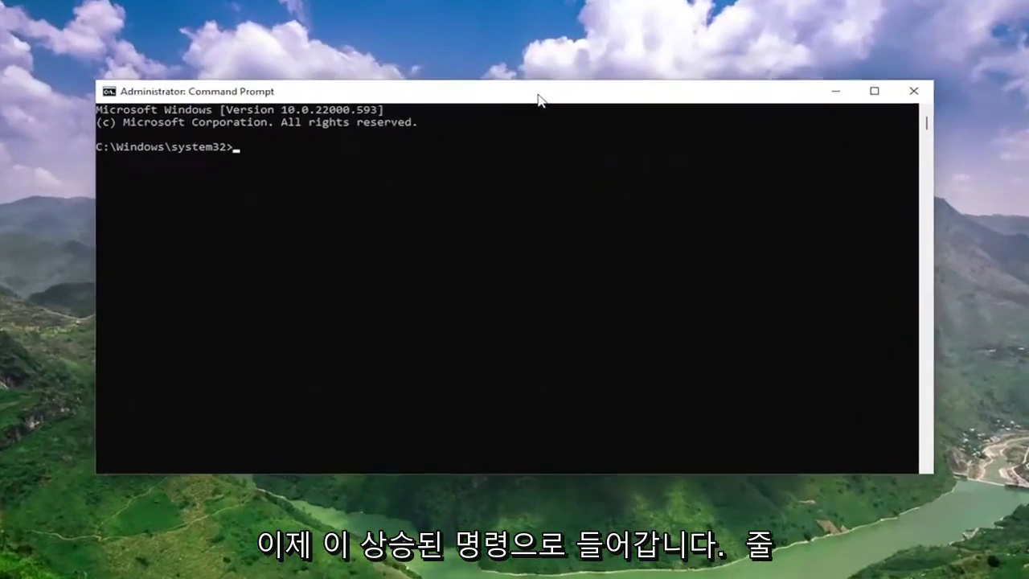
Run the system file scan with the command sfc /scannow in the elevated Command Prompt.
text(sfc /scann)
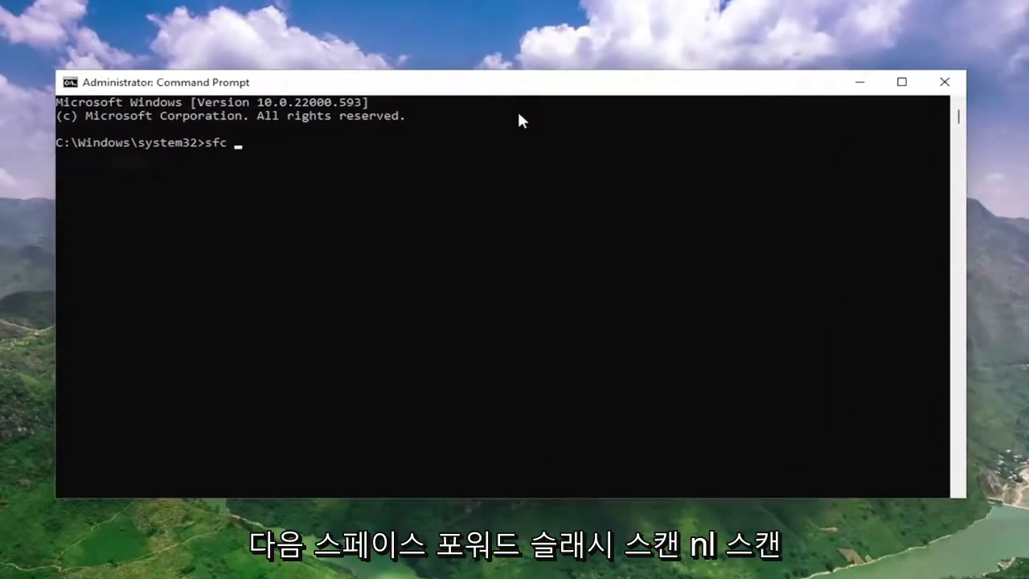
text(ow)
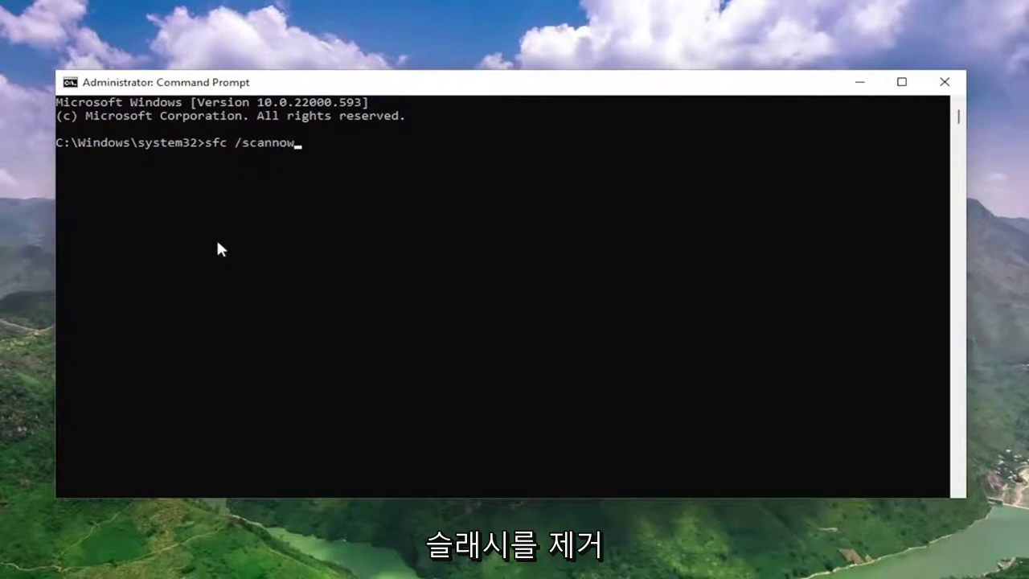
key(Return)
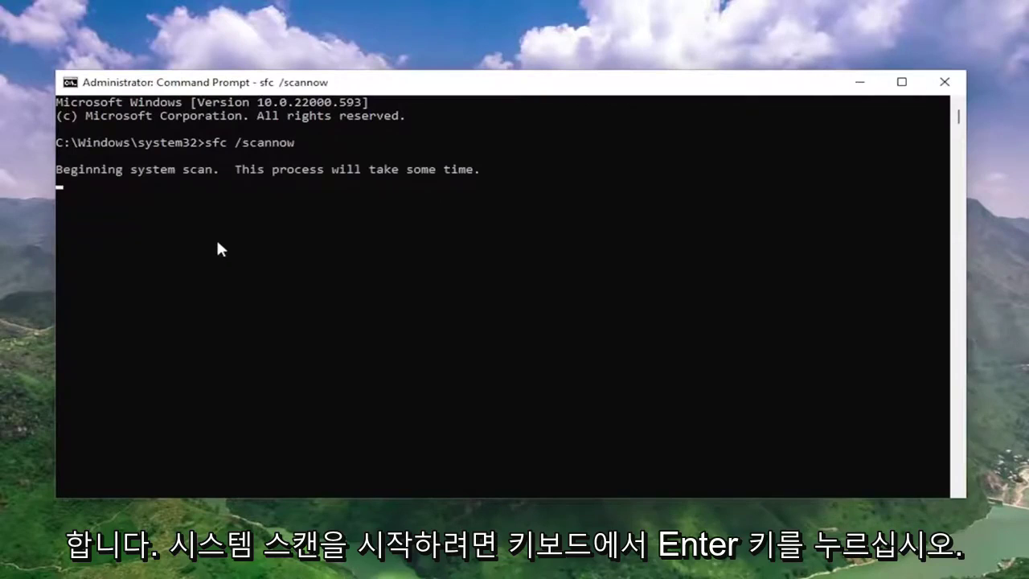
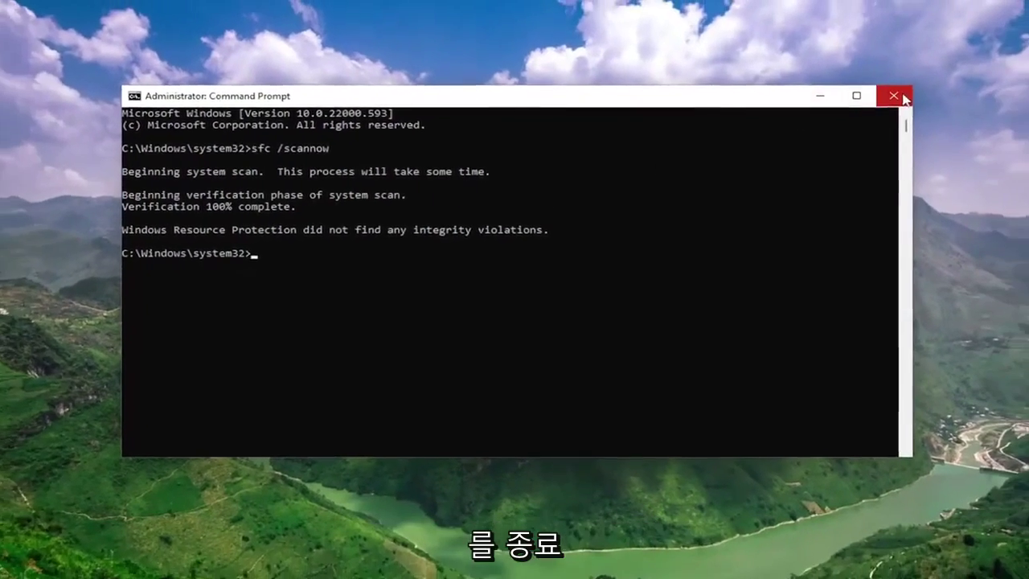
Close the Command Prompt after the system scan and restart the computer.
click(918, 88)
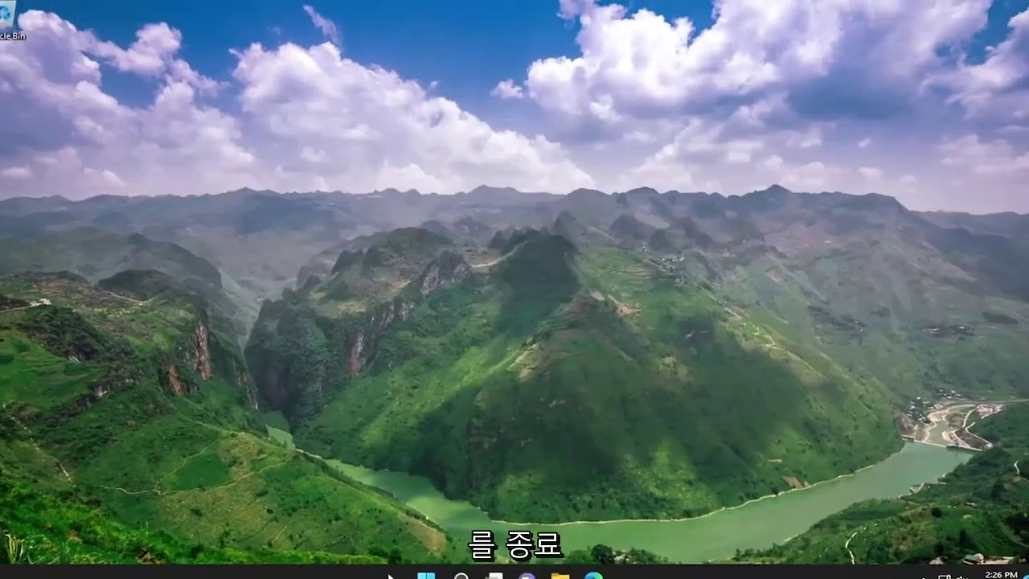
right_click(436, 563)
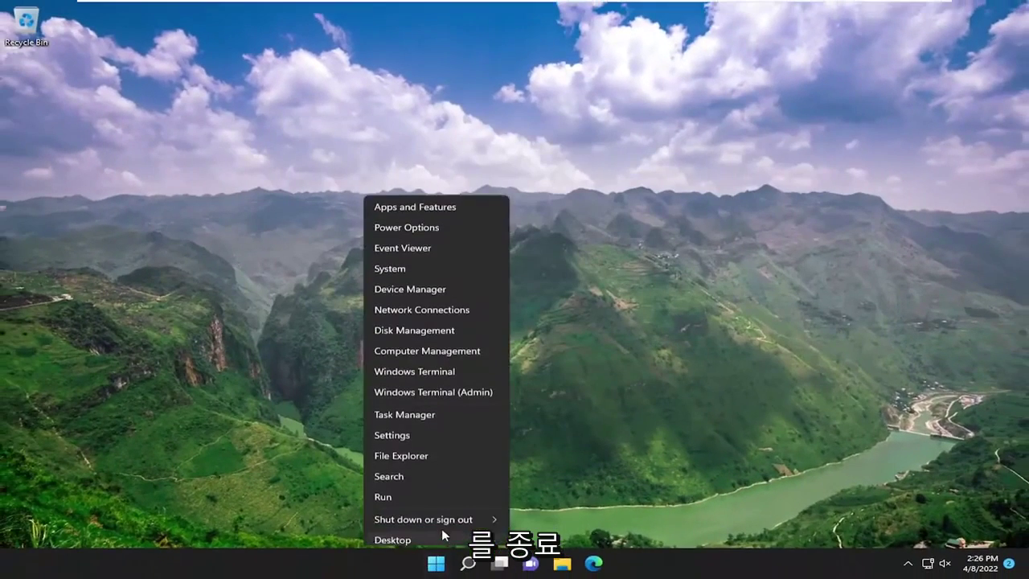
mouse_move(455, 516)
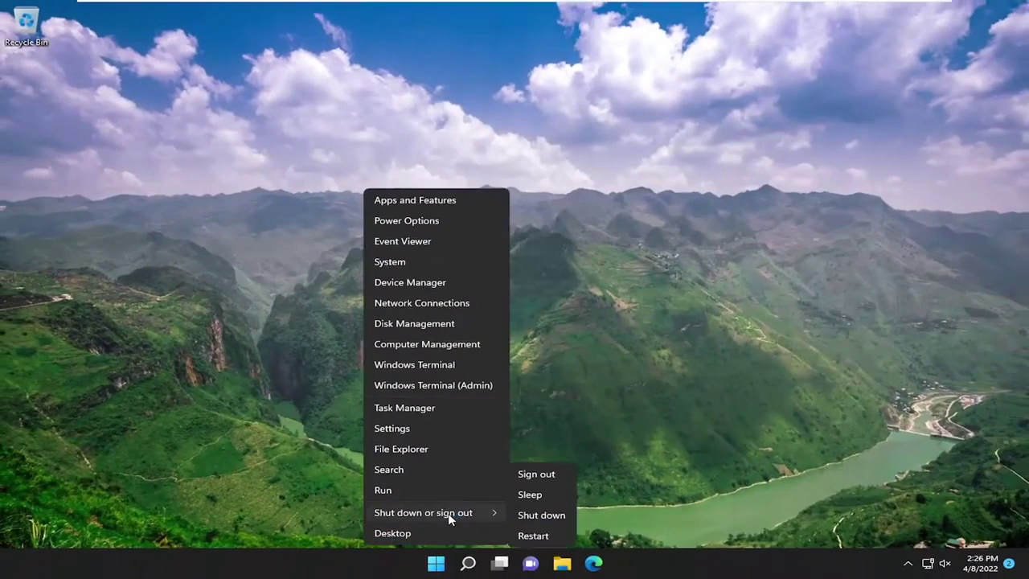
click(525, 539)
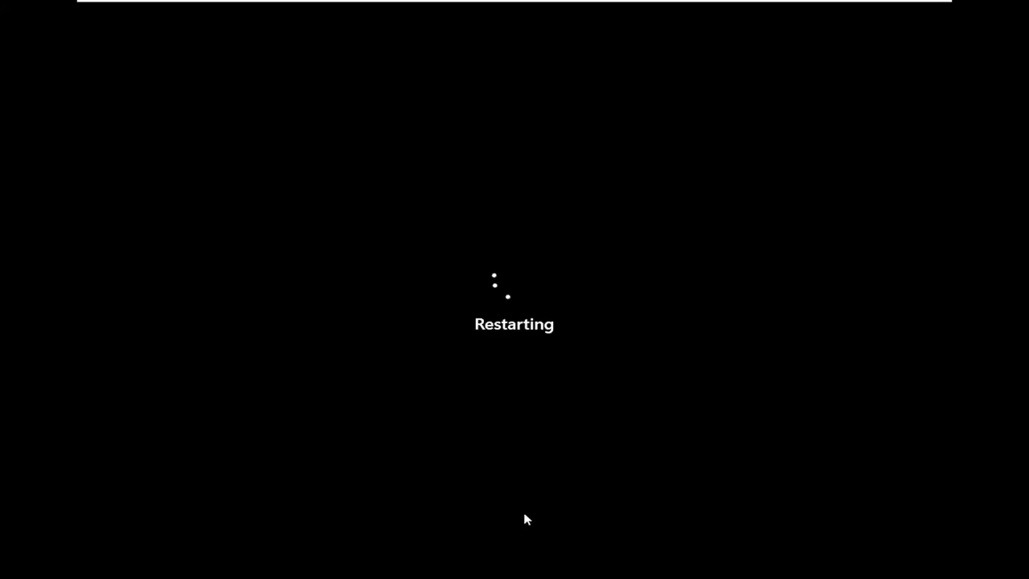